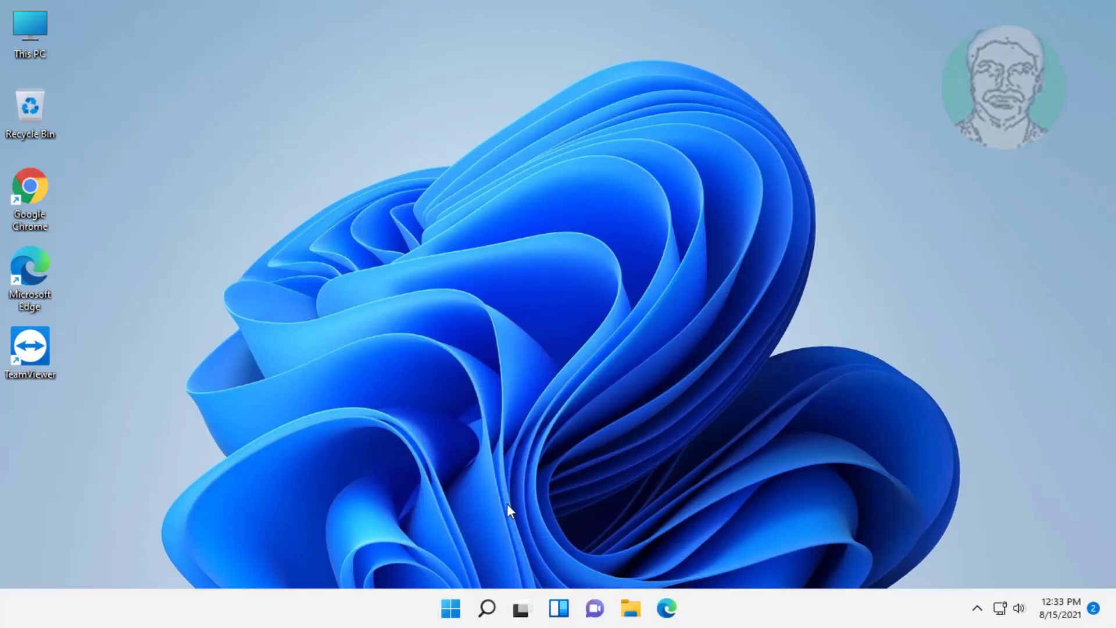
Step: Uncheck 'Always show icons, never thumbnails' in the Pictures folder's Folder Options, then bring up Search
click(631, 610)
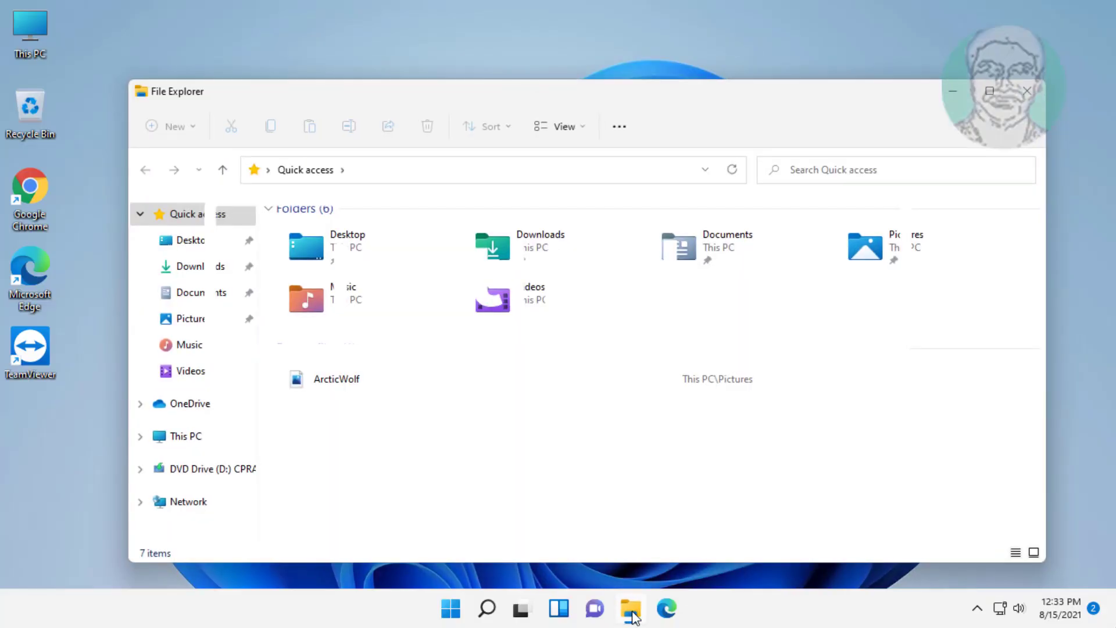
click(194, 320)
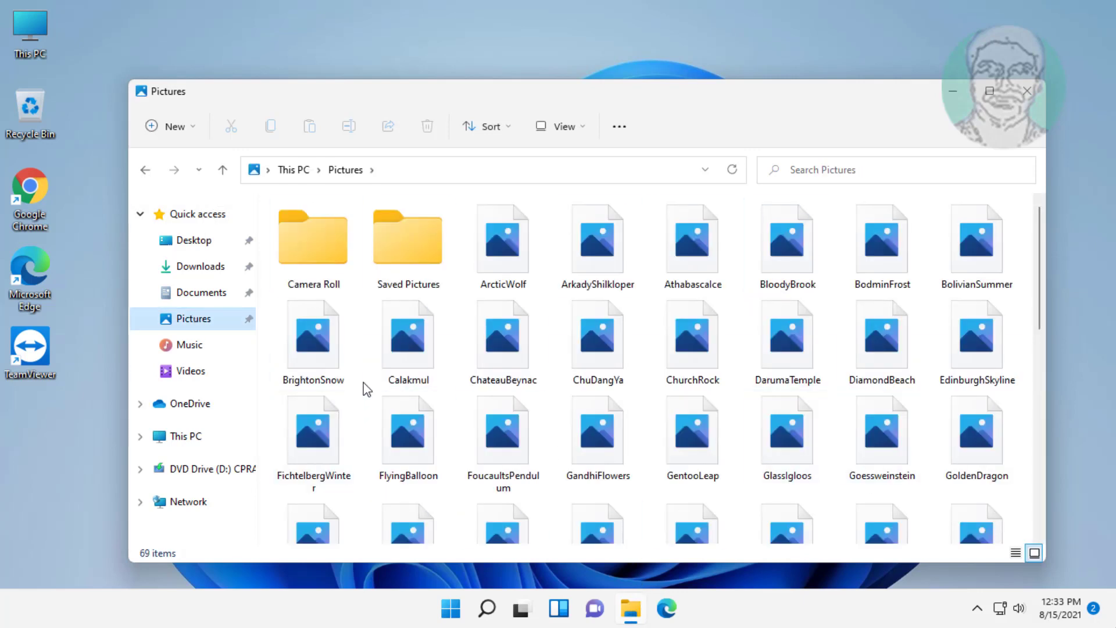
click(617, 127)
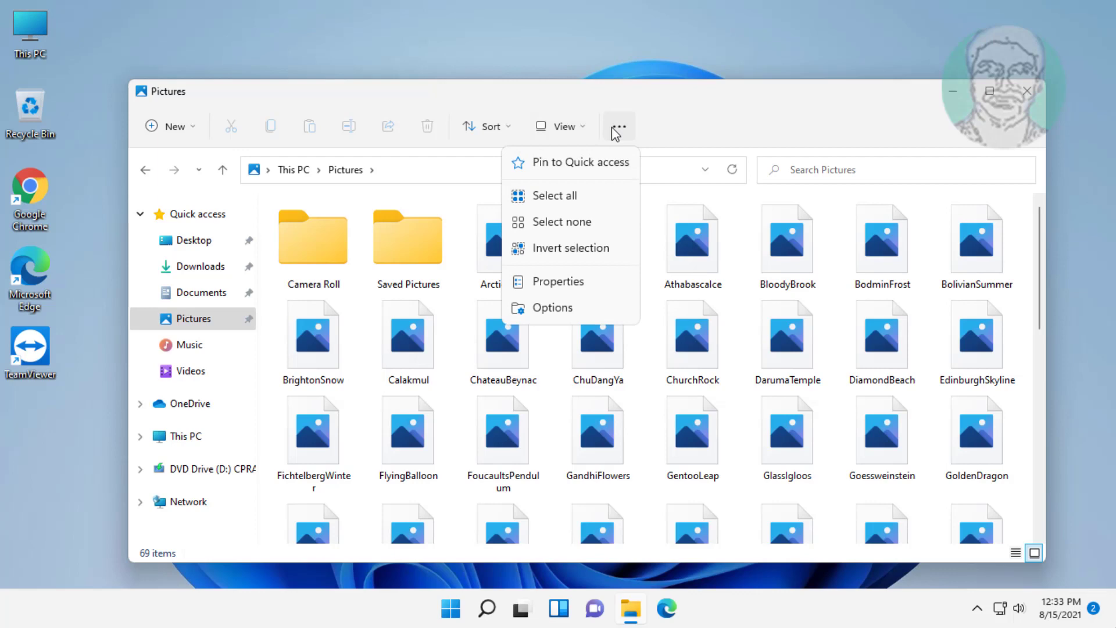
click(562, 311)
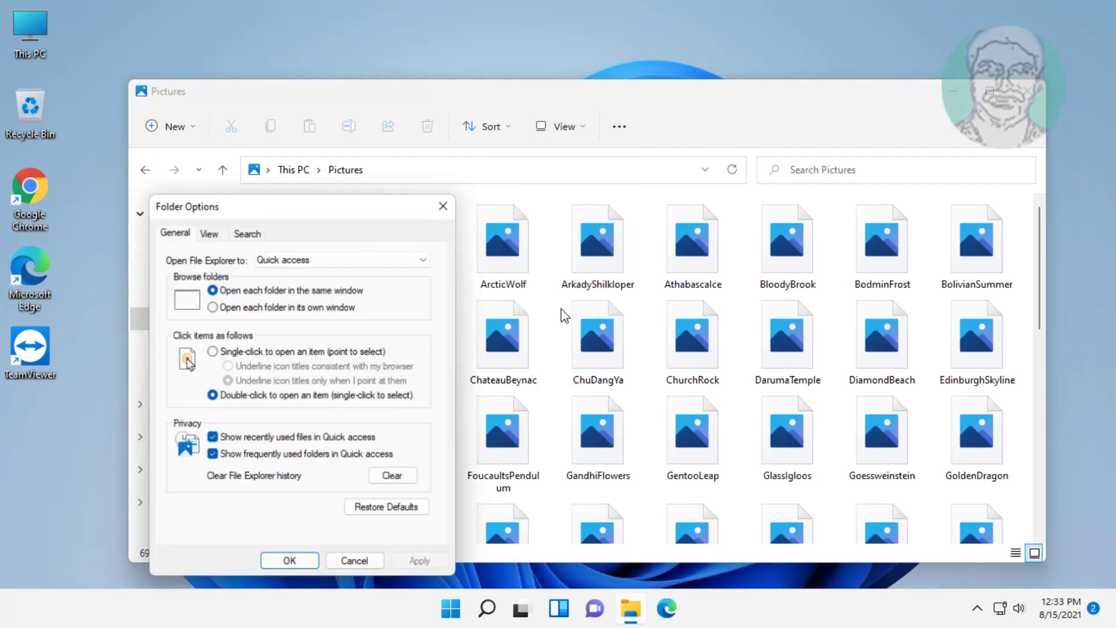
click(213, 241)
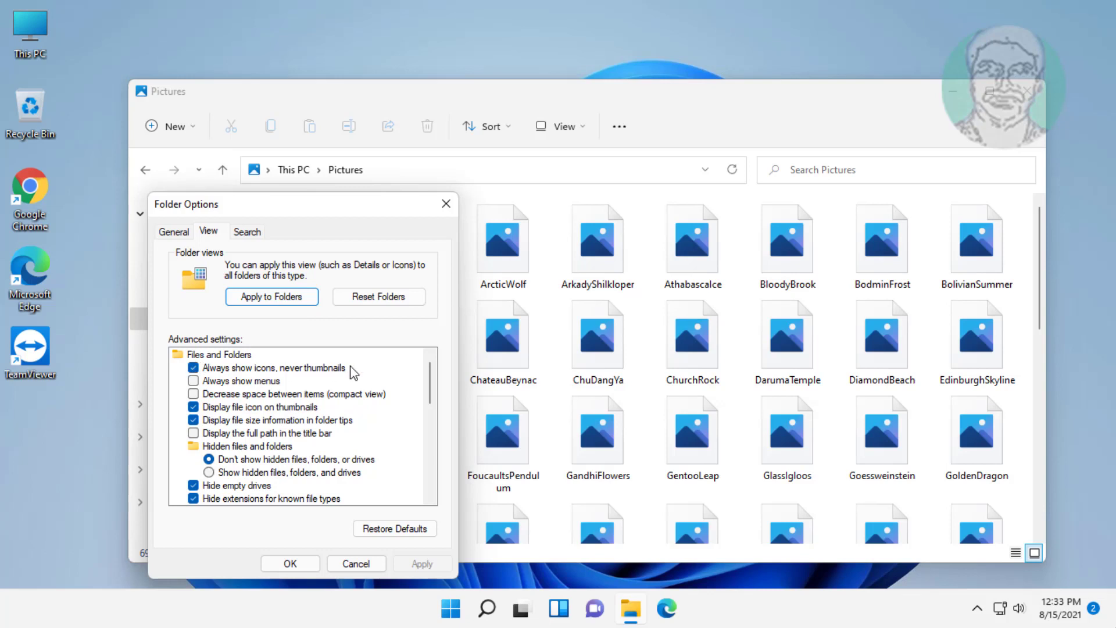
click(208, 369)
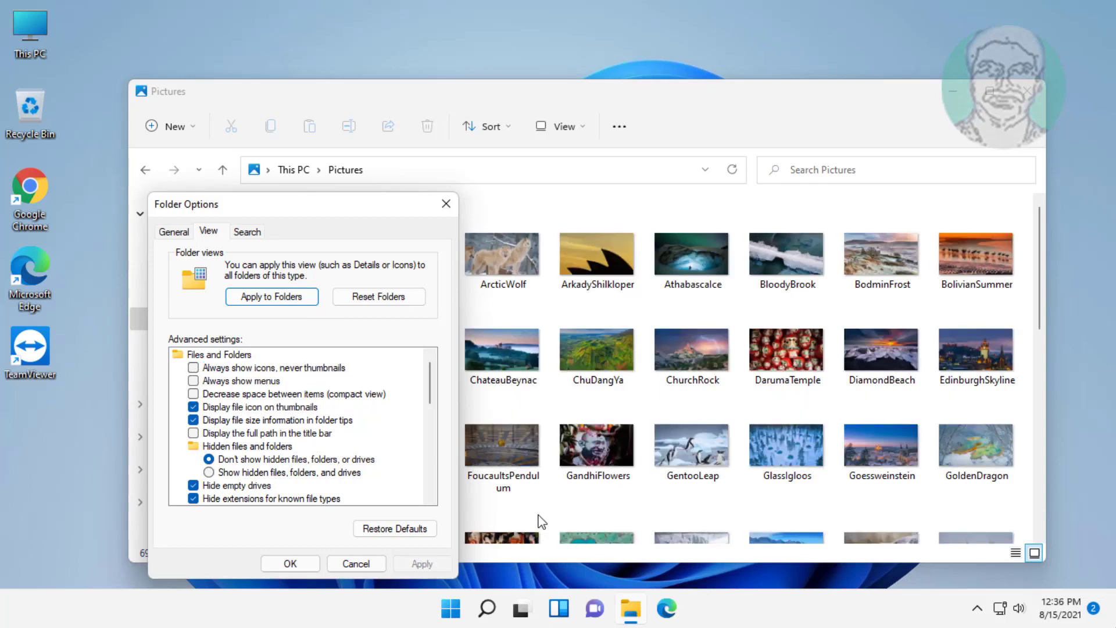
click(487, 609)
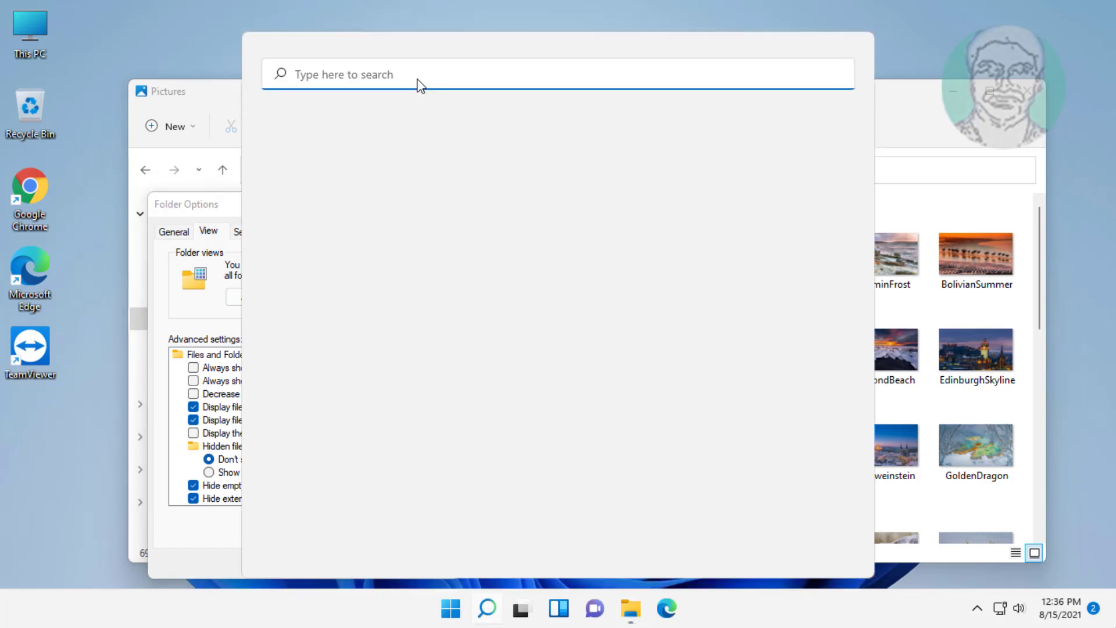
text(adv)
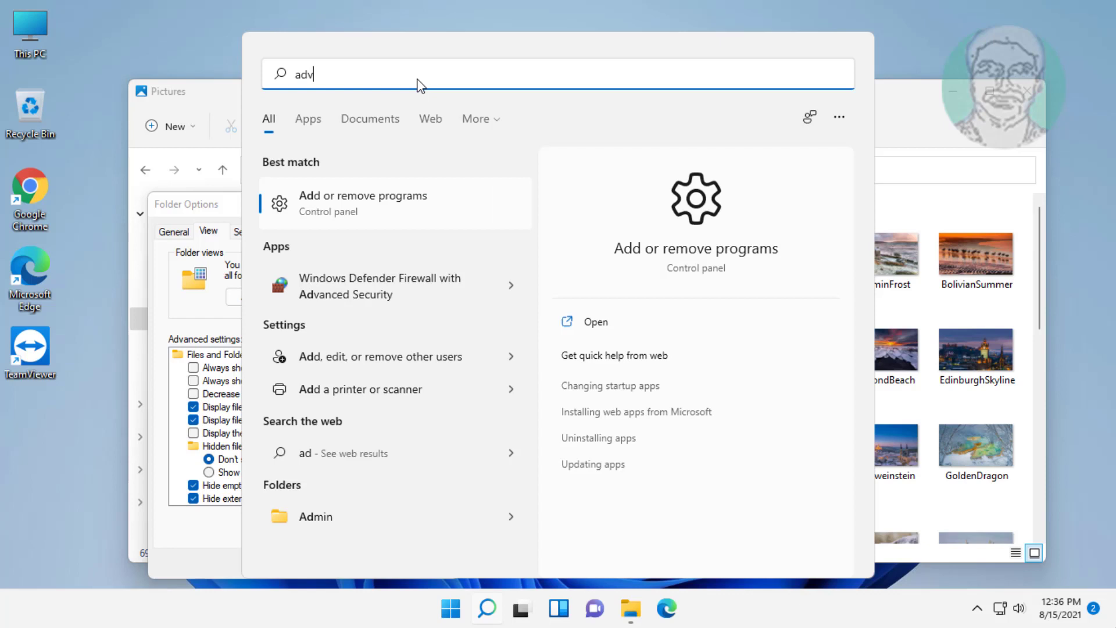
text(anced sys)
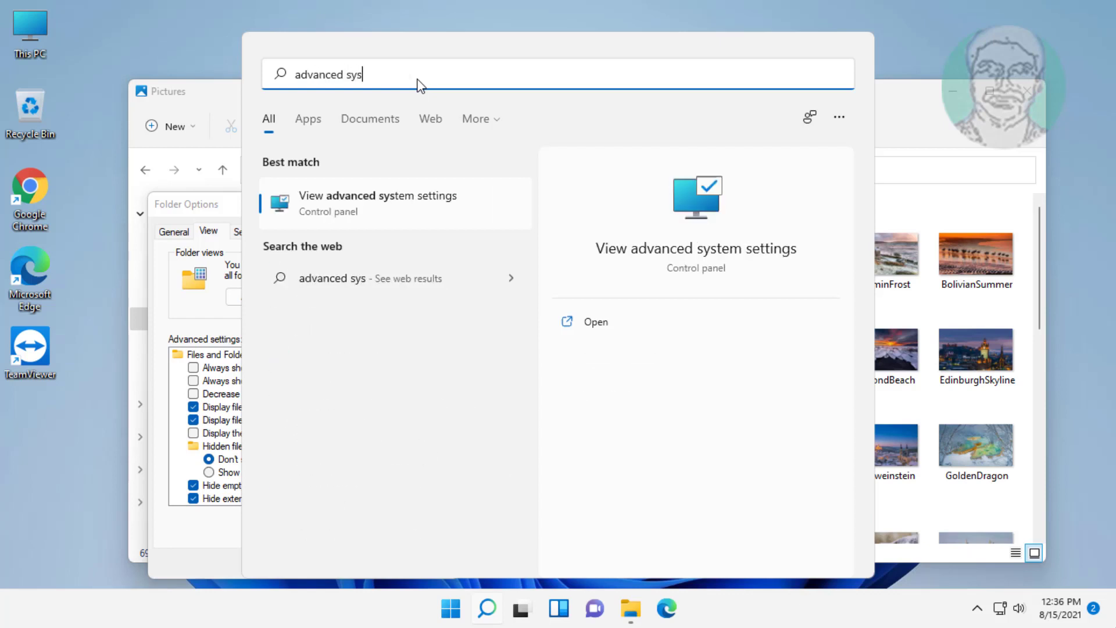
text(tem setti)
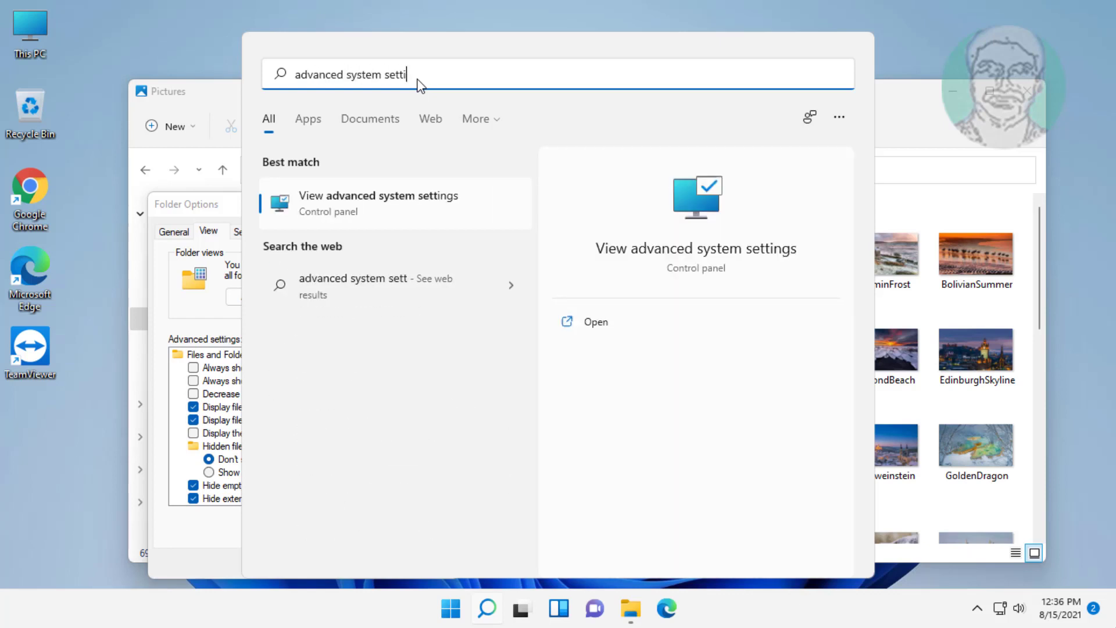
text(ngs)
Step: Launch 'View advanced system settings' from the search results
click(388, 198)
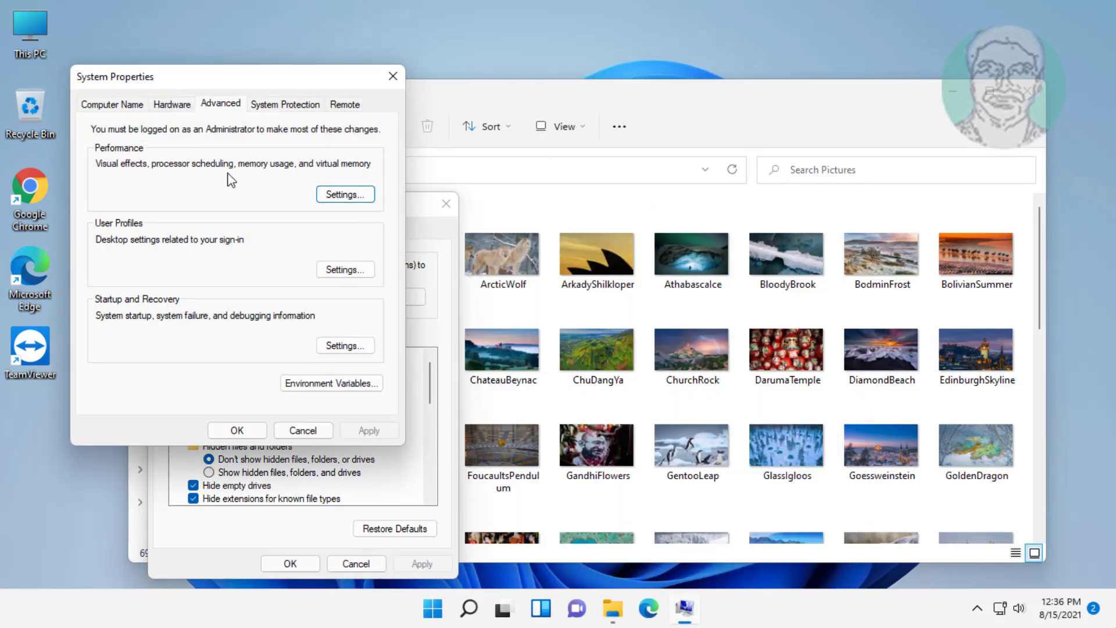
Step: Enable 'Show thumbnails instead of icons' in Performance Options visual effects and apply it
click(344, 194)
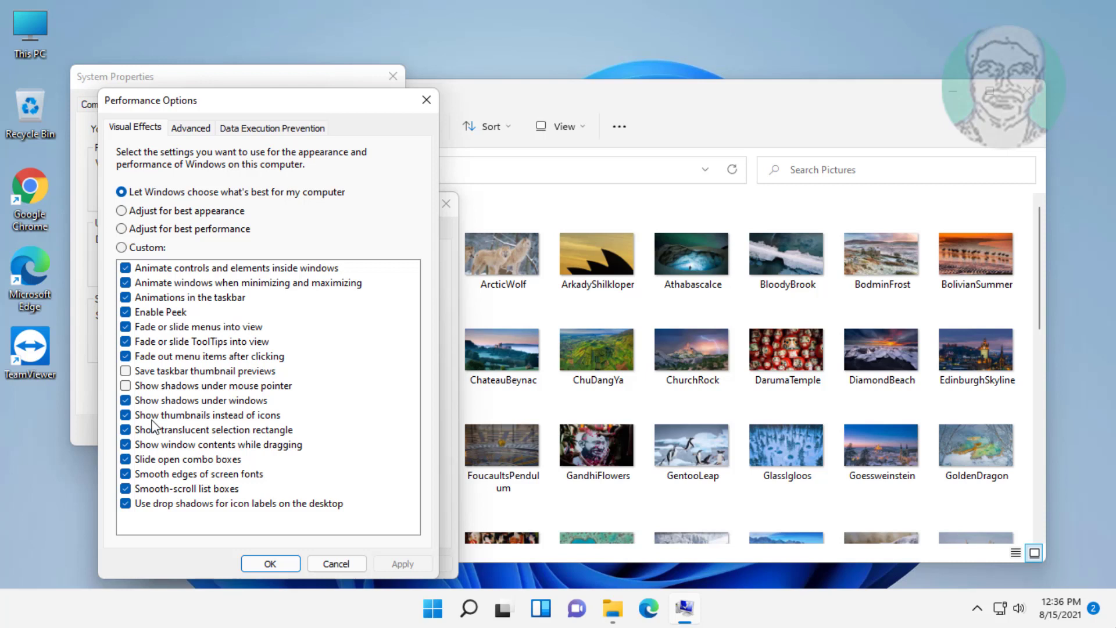
click(127, 417)
click(401, 564)
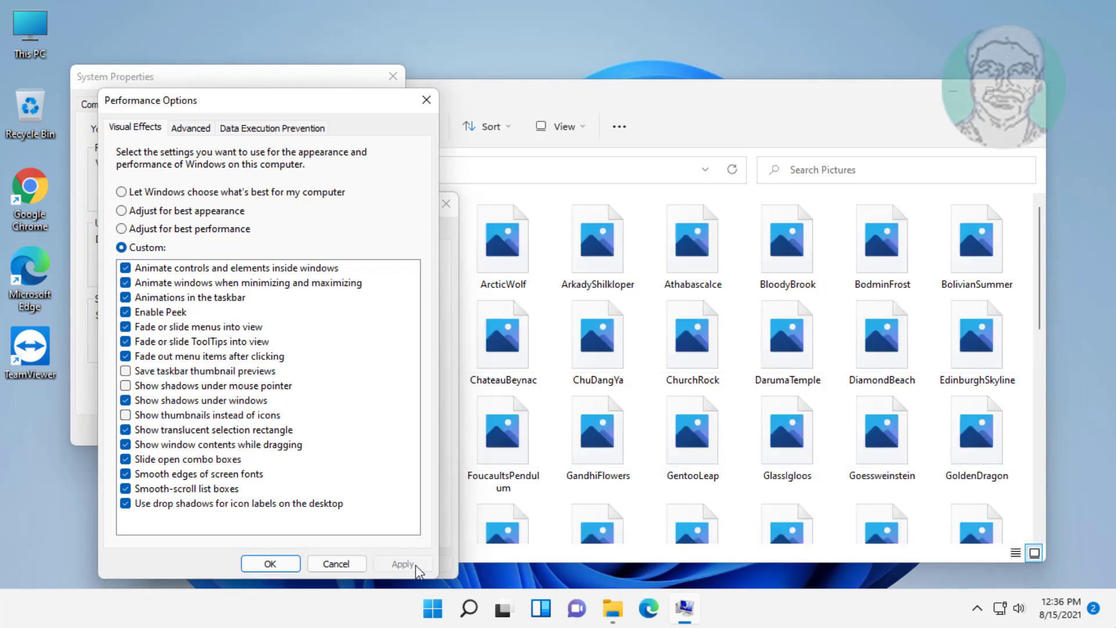
click(127, 416)
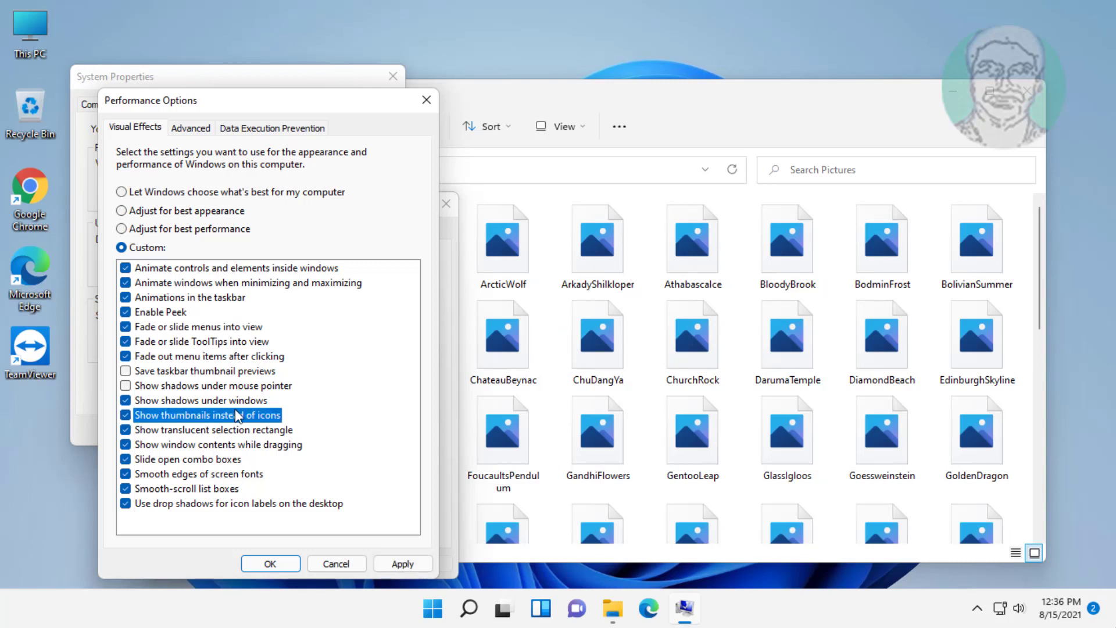
click(400, 563)
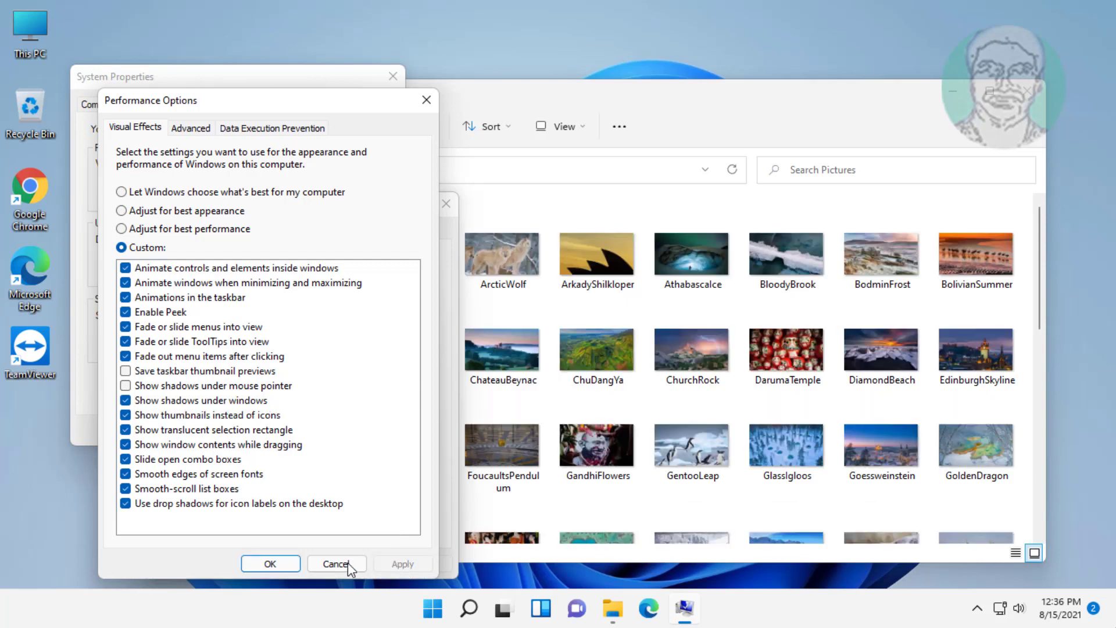
Step: Confirm and close Performance Options, System Properties and Folder Options
click(282, 563)
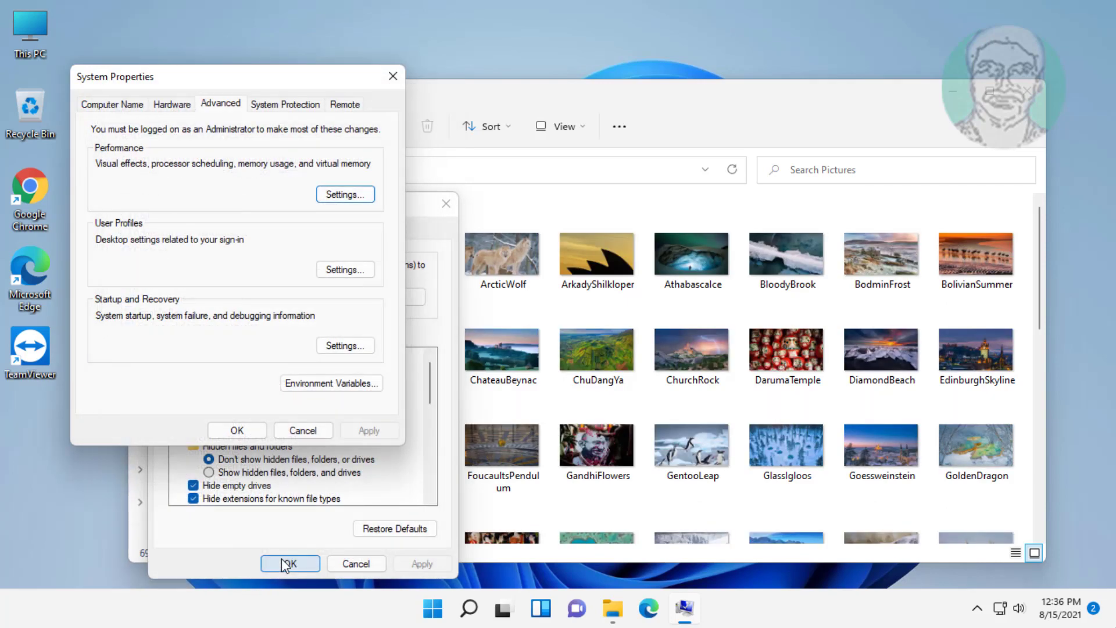
click(237, 430)
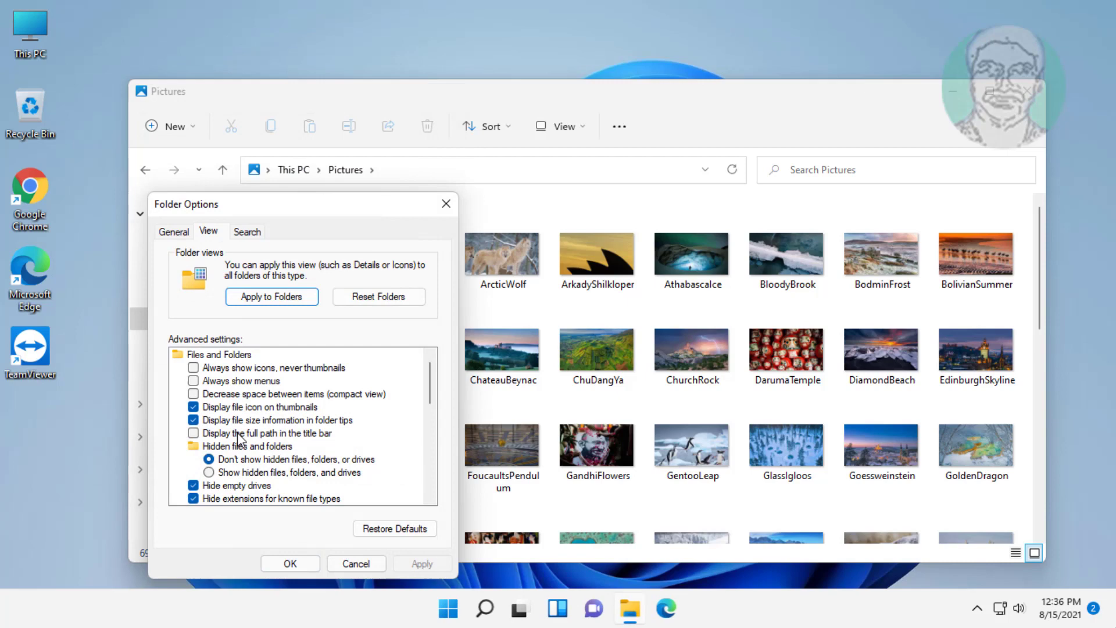
click(292, 564)
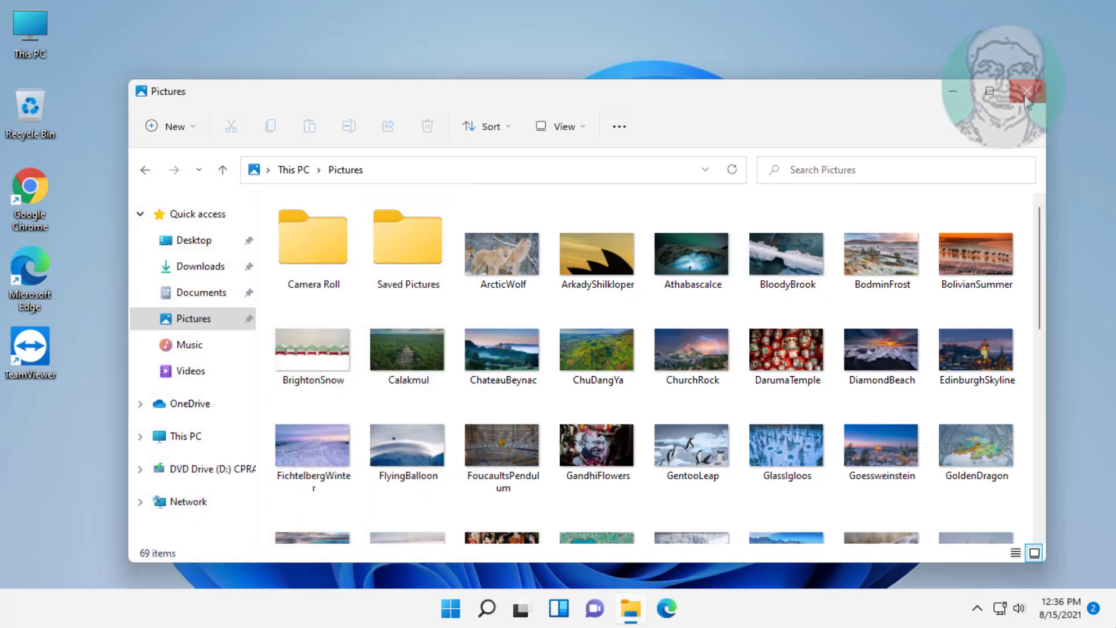
Step: Close the Pictures window and bring up Windows Search
click(1025, 93)
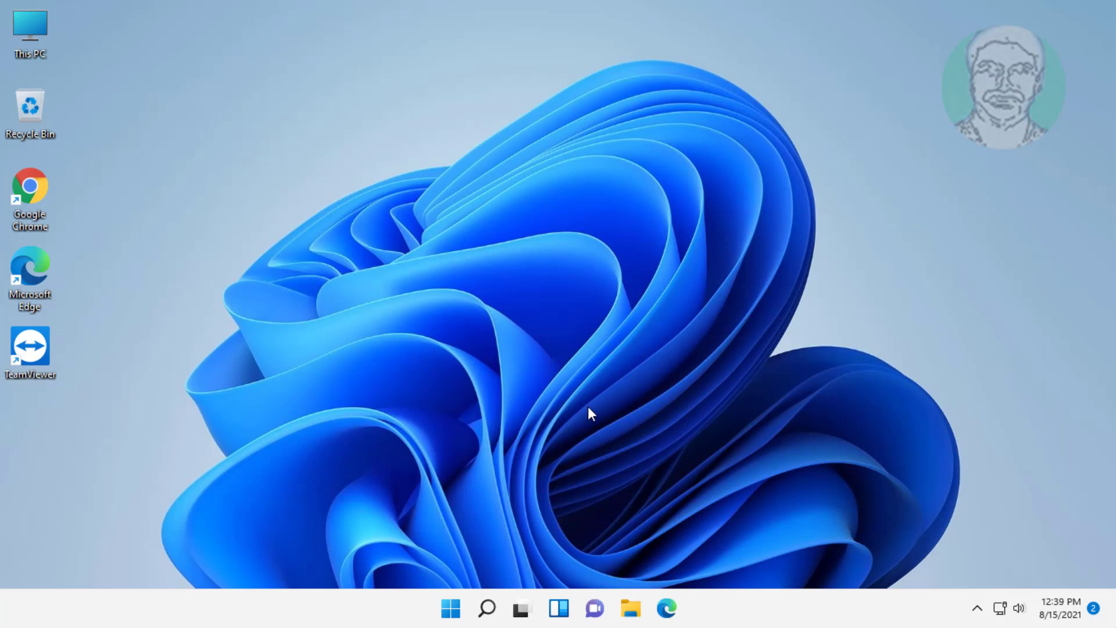
click(489, 616)
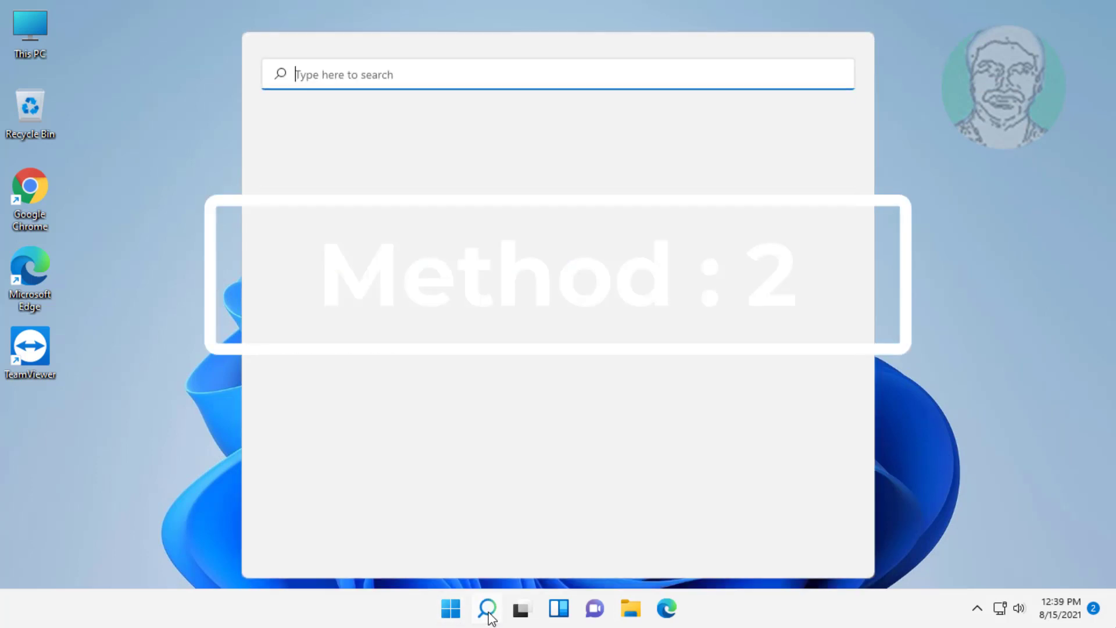
text(d)
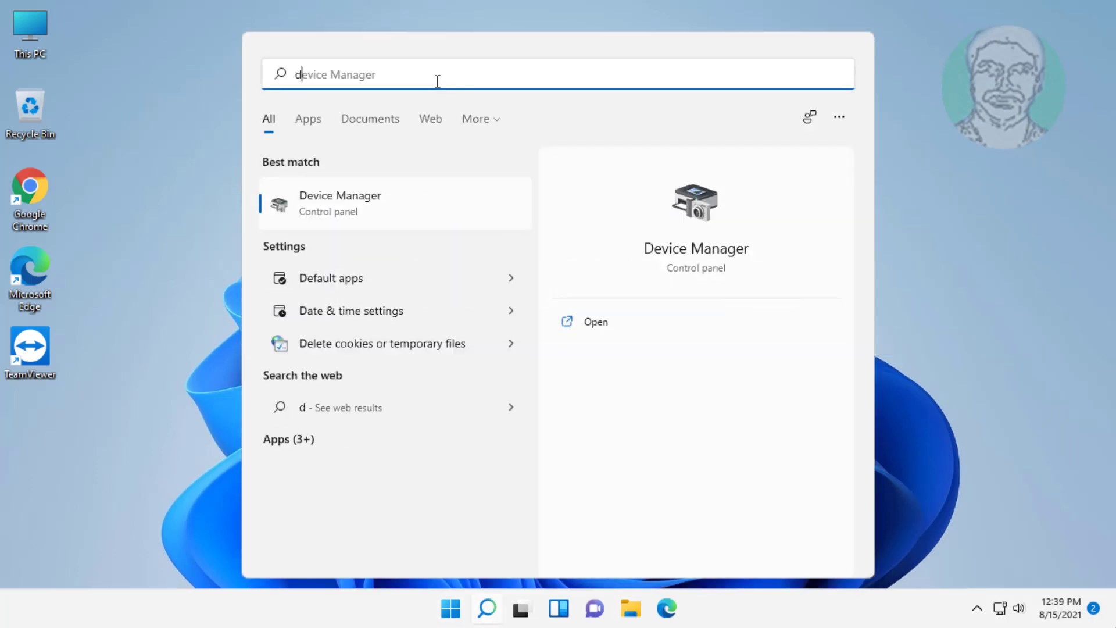
text(isk)
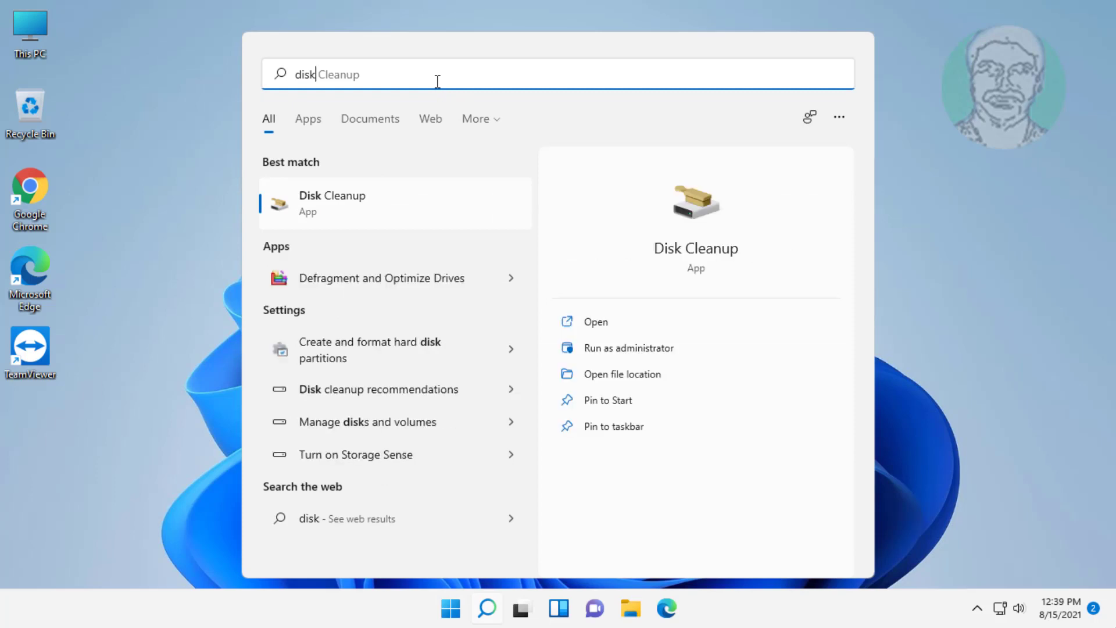
text( cleanup)
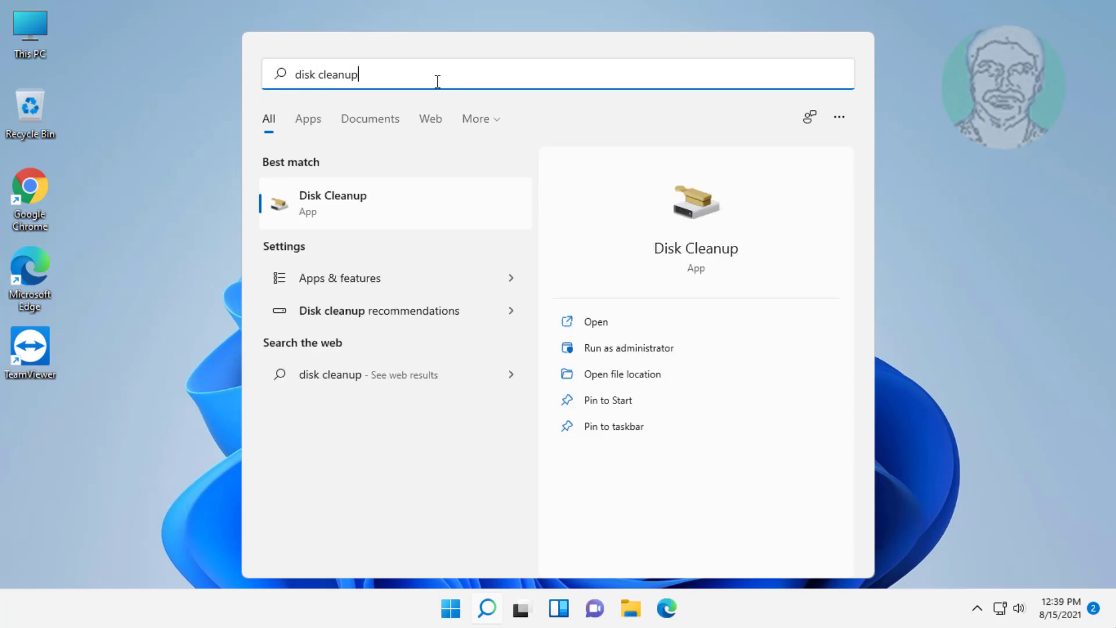
Step: Launch Disk Cleanup, mark Thumbnails, and permanently delete the selected files on drive C:
click(322, 200)
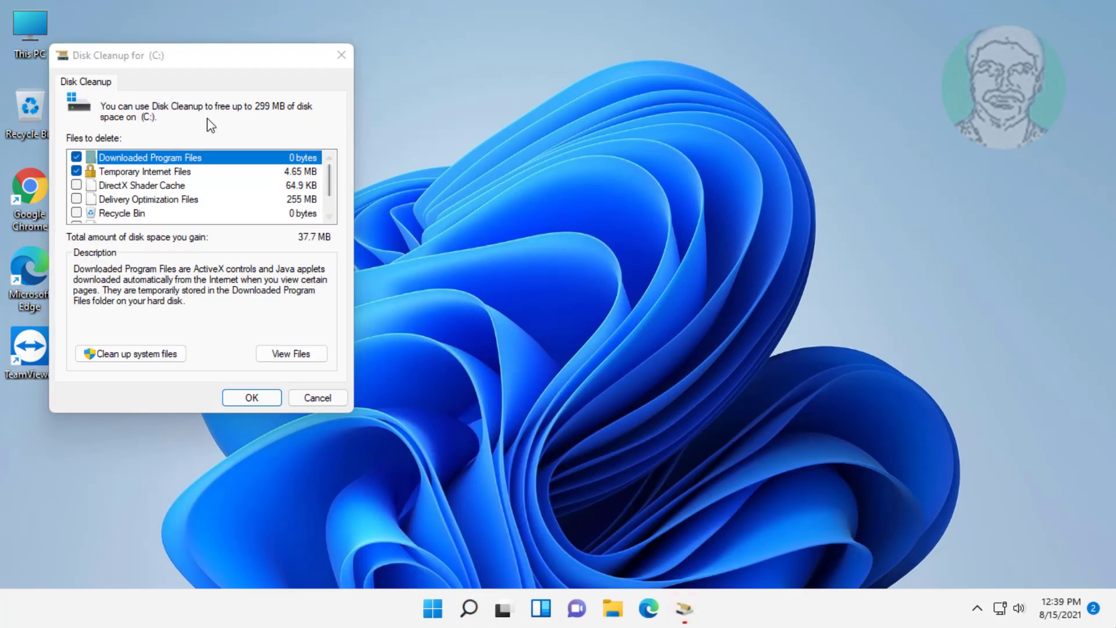
scroll(210, 176, down, 1)
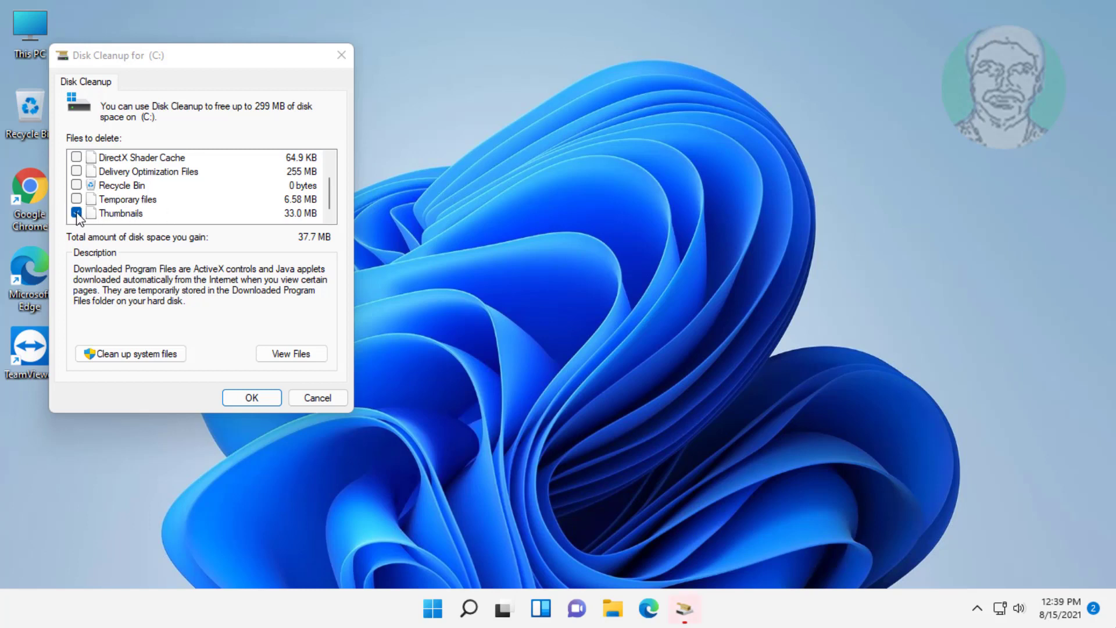
click(76, 213)
click(77, 213)
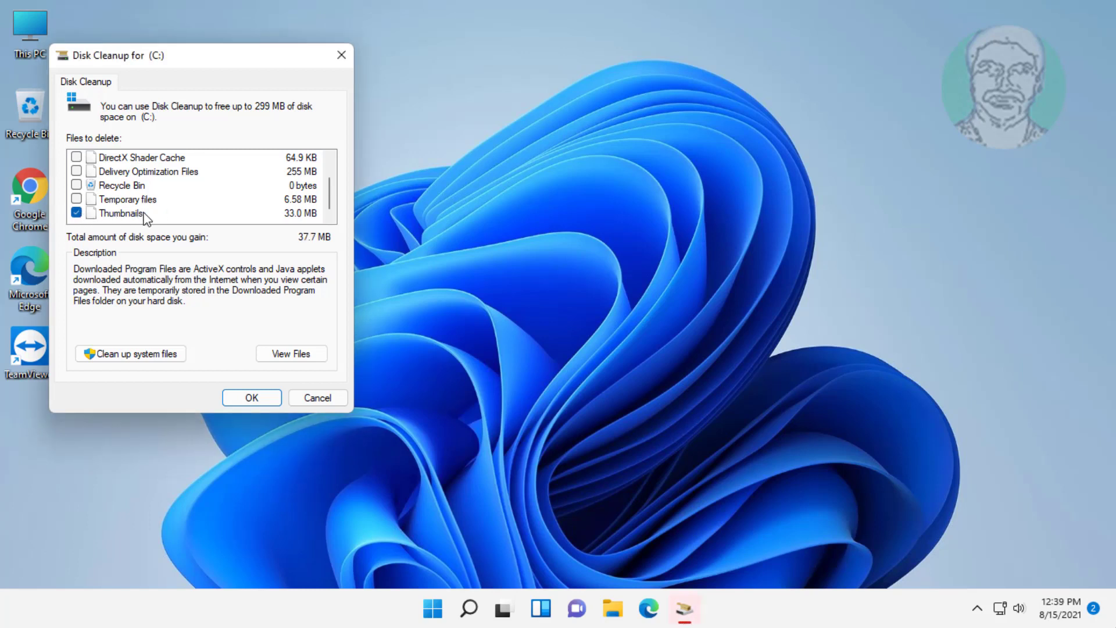
click(271, 399)
click(583, 312)
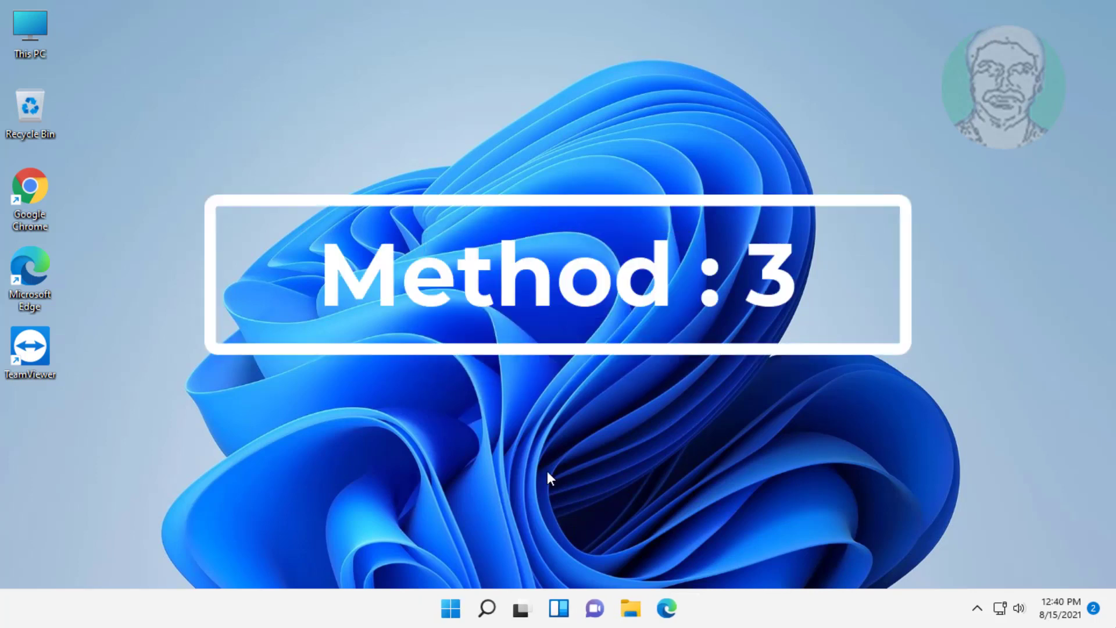
Step: Find Command Prompt via Search and run it as administrator
click(487, 608)
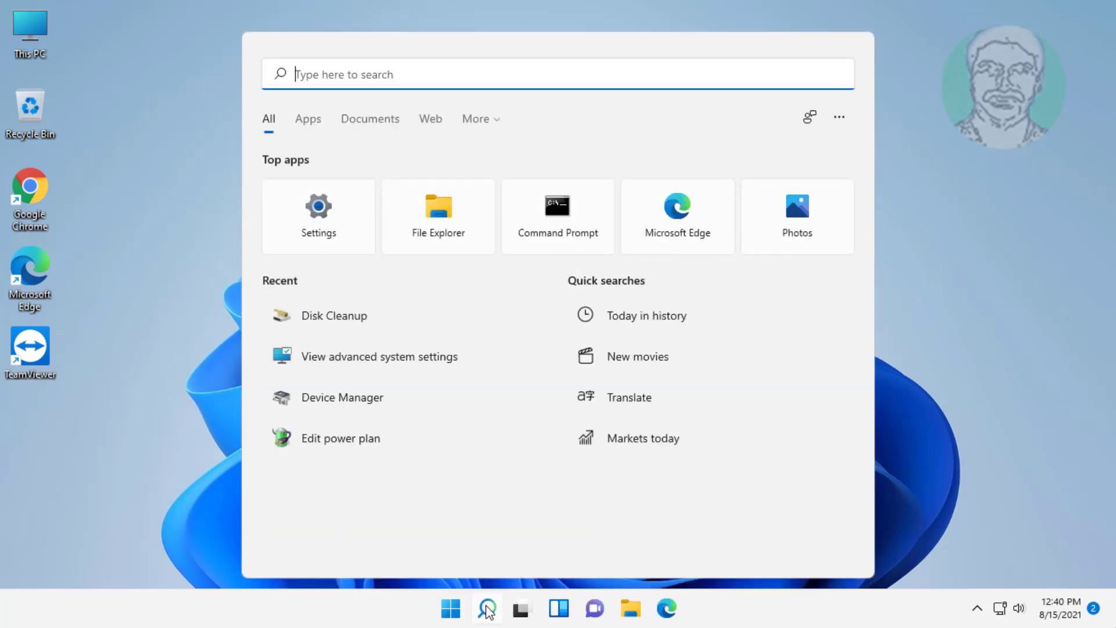
text(c)
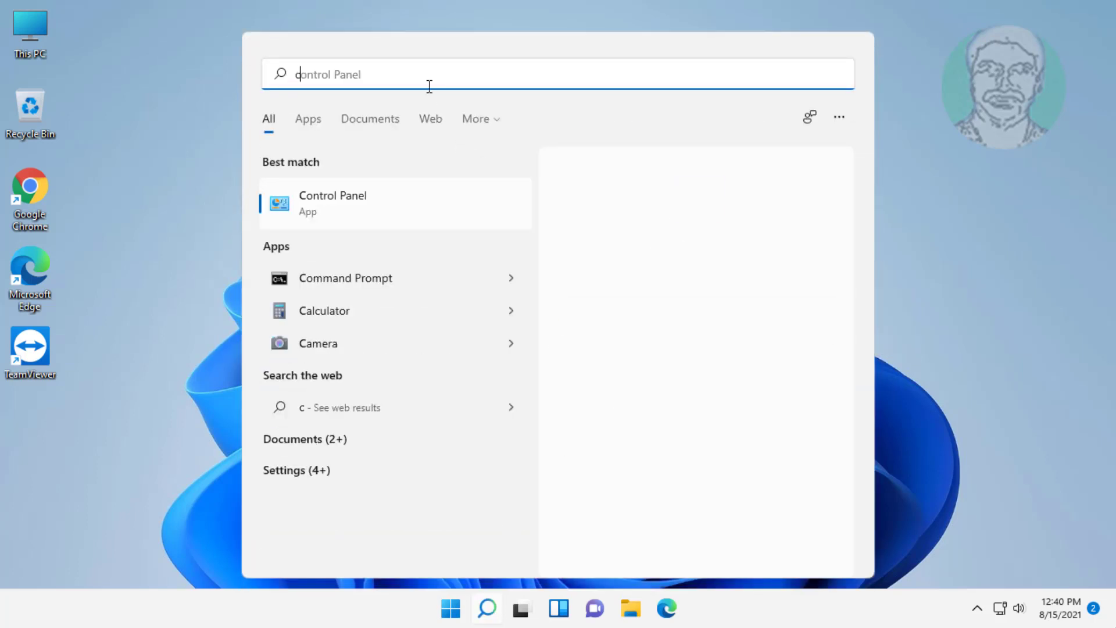
text(md)
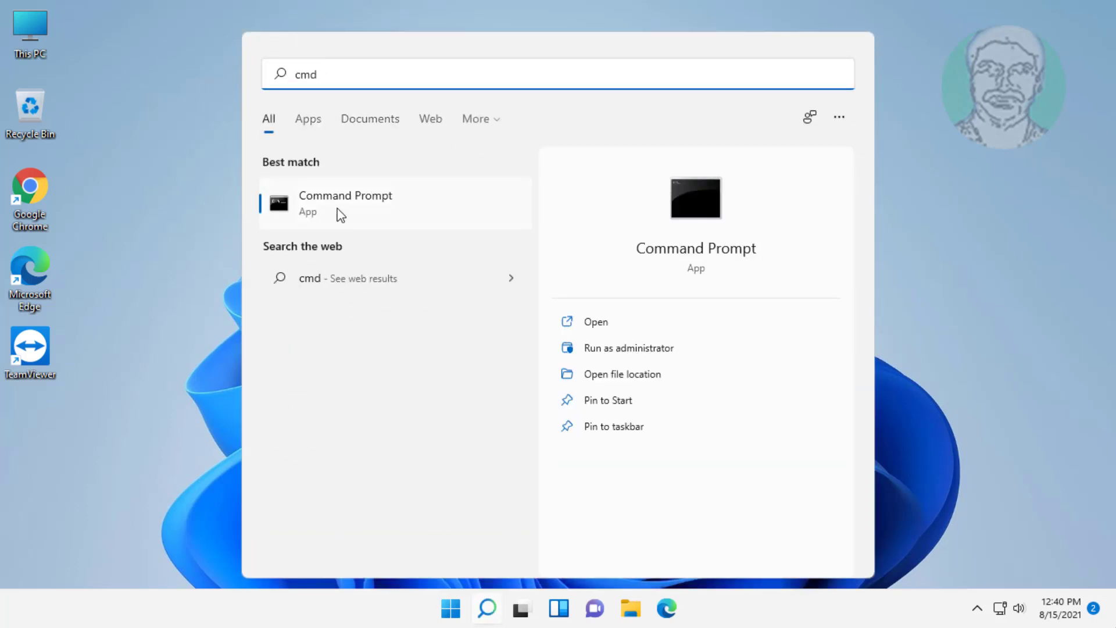
right_click(337, 210)
click(446, 224)
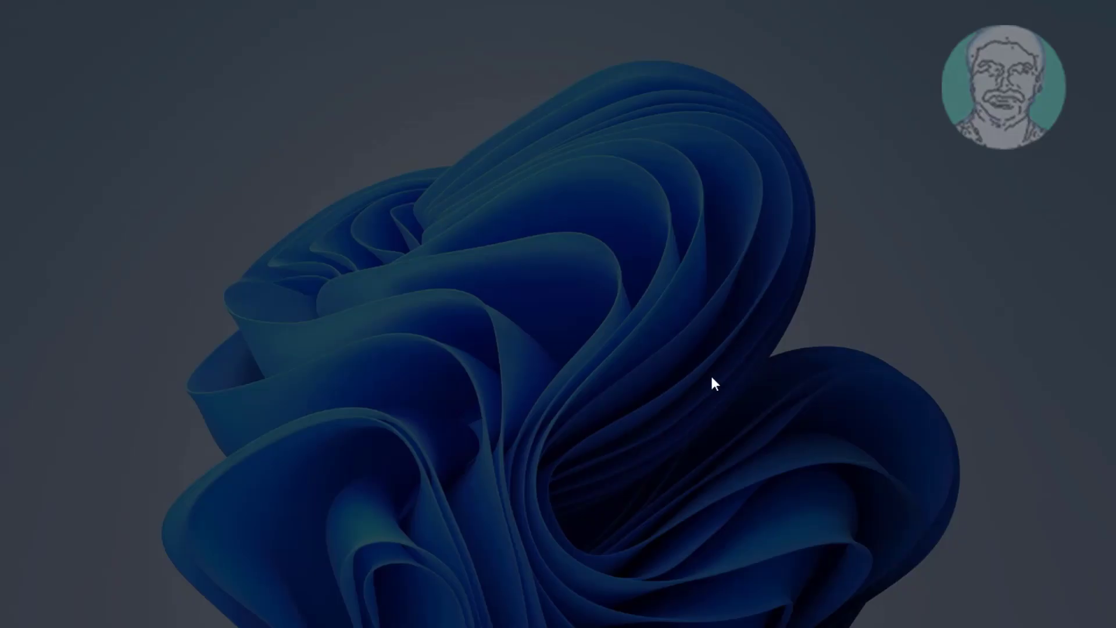
Step: Approve admin access, kill explorer.exe, delete thumbcache_*.db files, restart explorer.exe, and exit
click(493, 439)
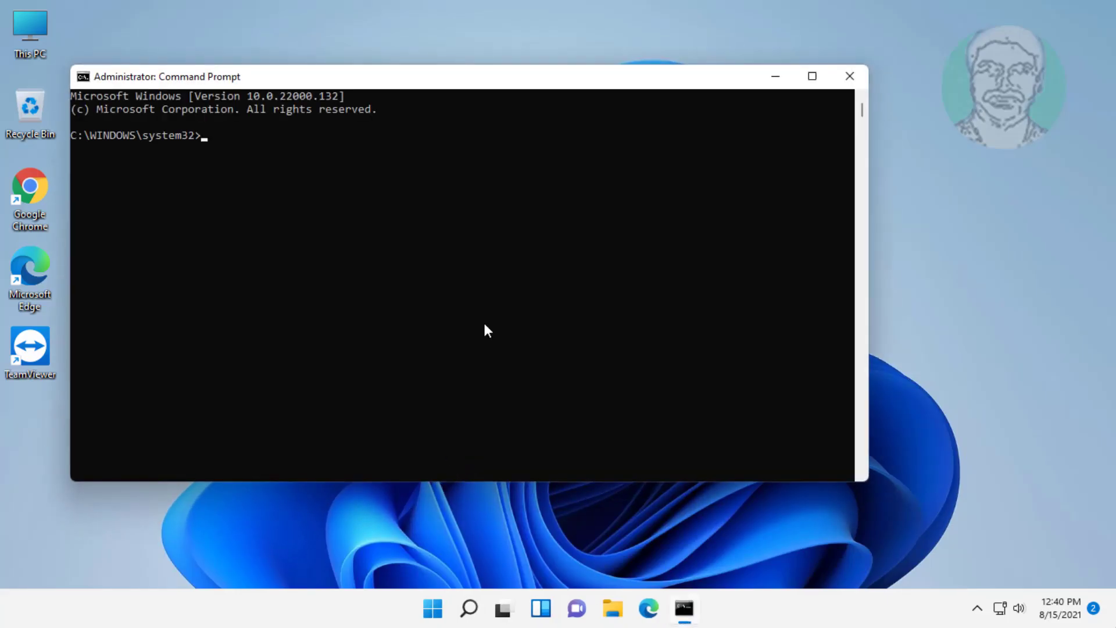
text(taskkill /f /im explorer.exe)
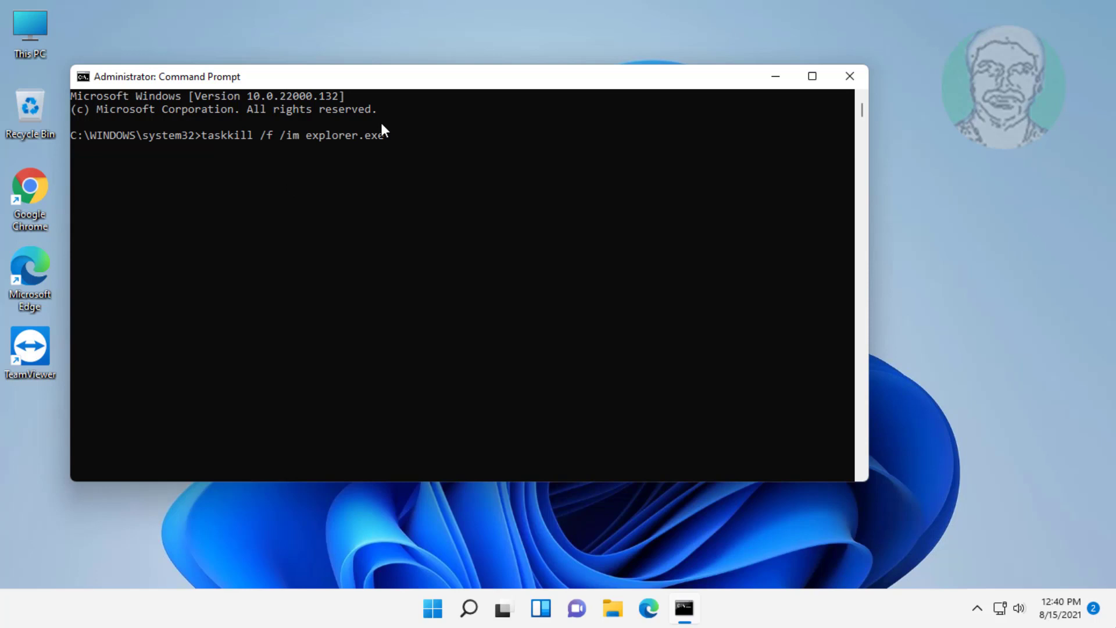
key(Return)
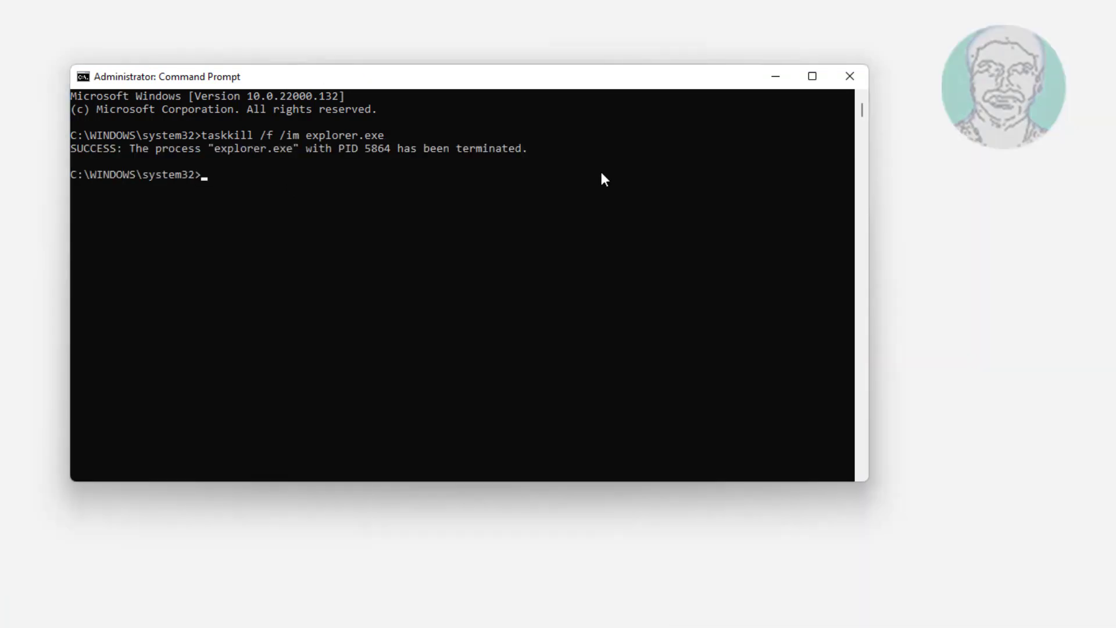
text(del /f /s /q /a %LocalAppData%\Microsoft\Windows\Explorer\thumbcache_*.db)
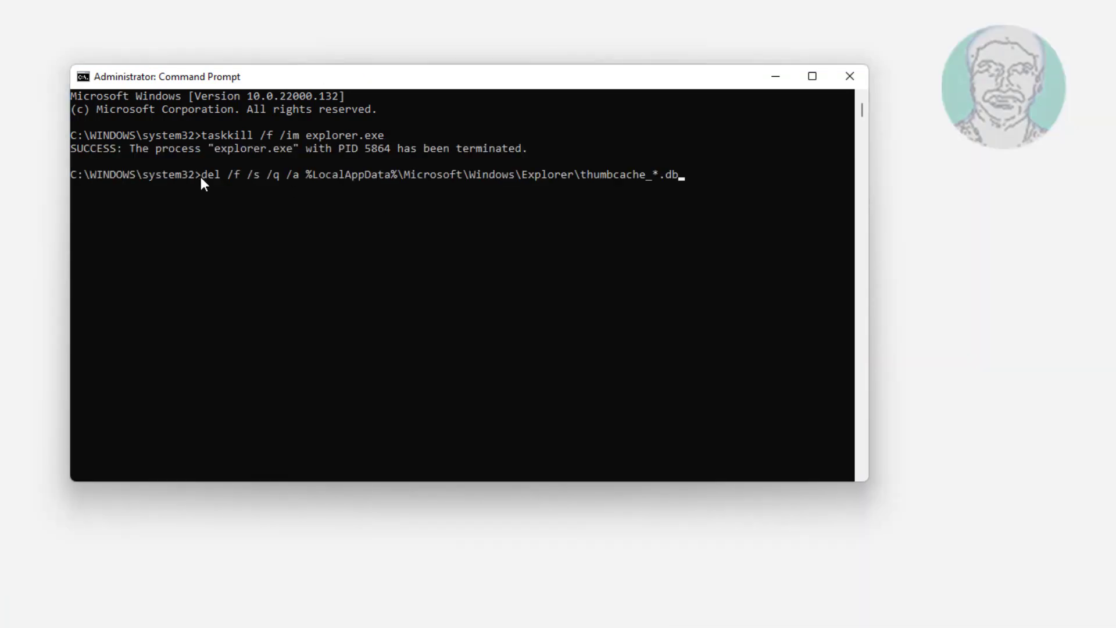
key(Return)
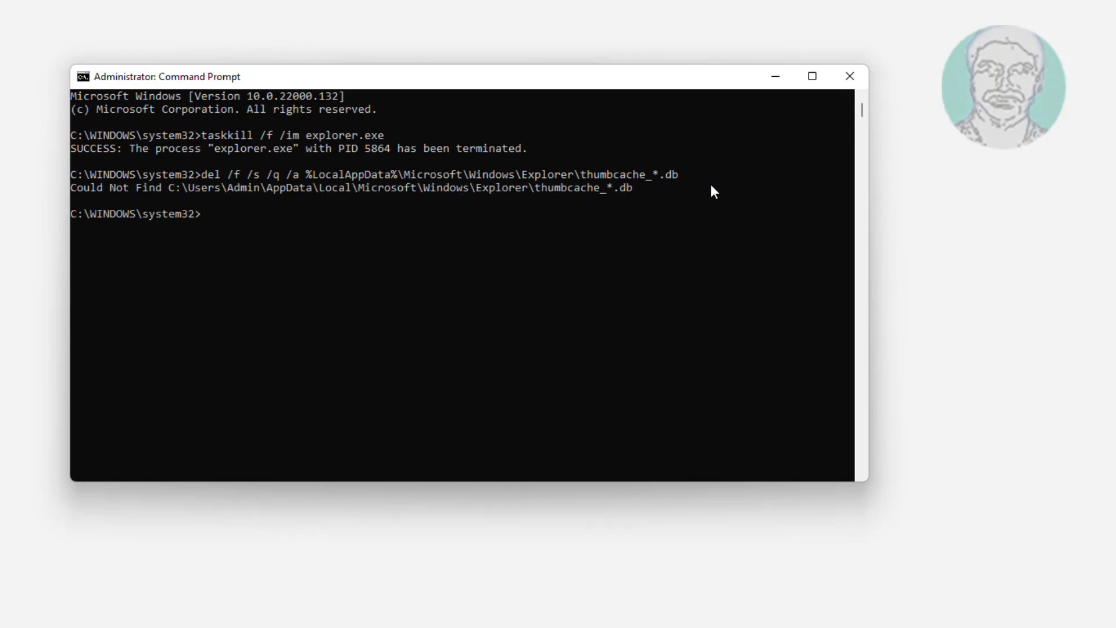
text(start explorer.exe)
key(Return)
text(exi)
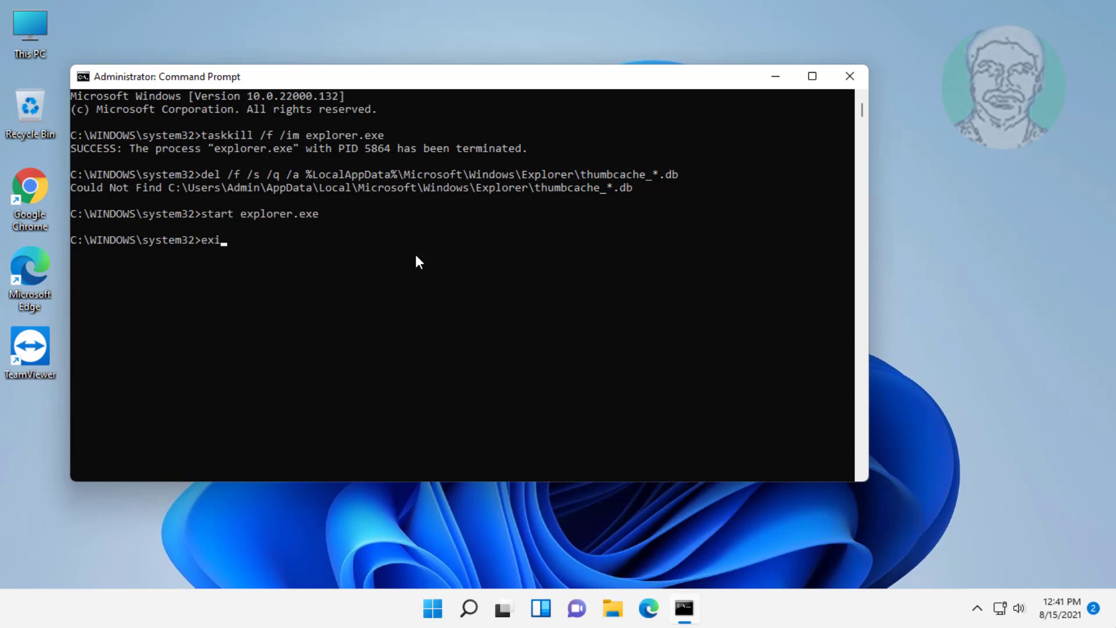
text(t)
key(Return)
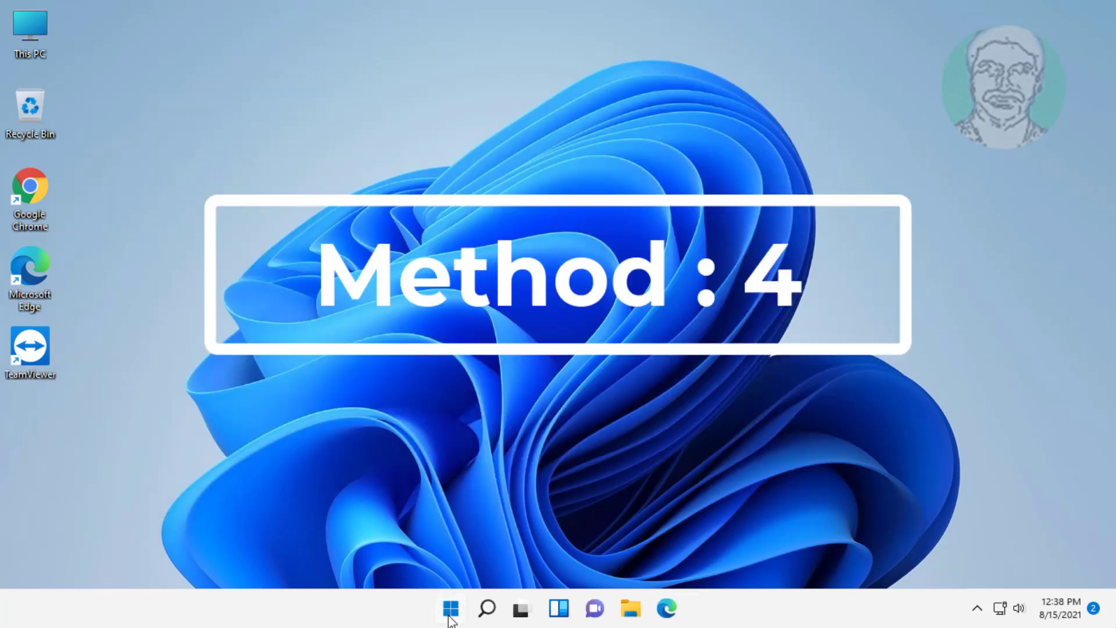
Step: Launch Task Manager from the Start context menu and restart Windows Explorer
right_click(449, 615)
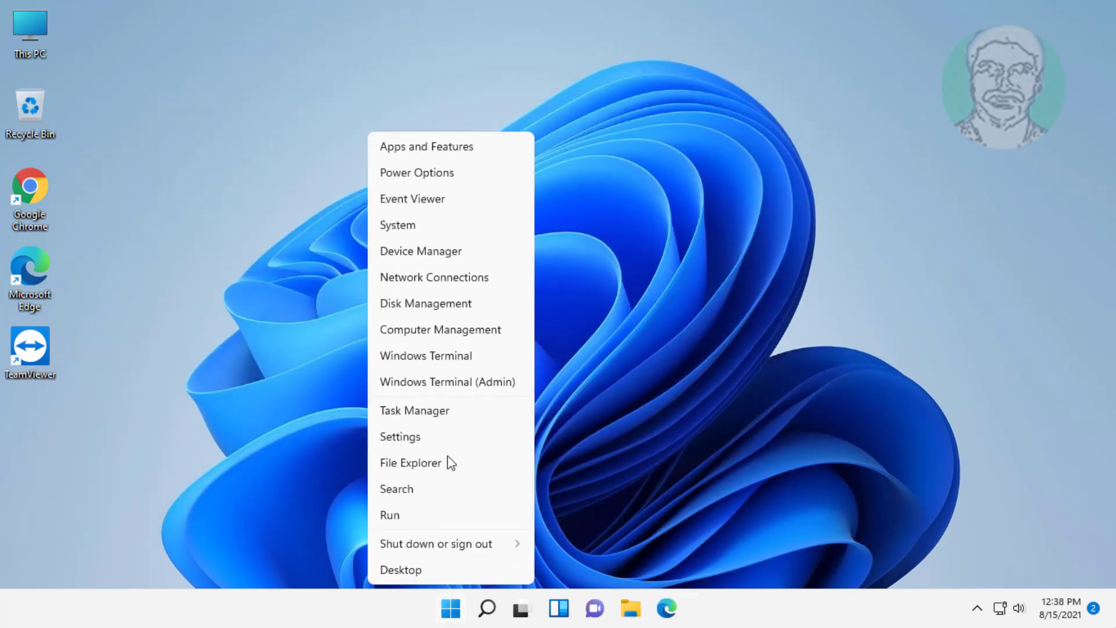
click(435, 418)
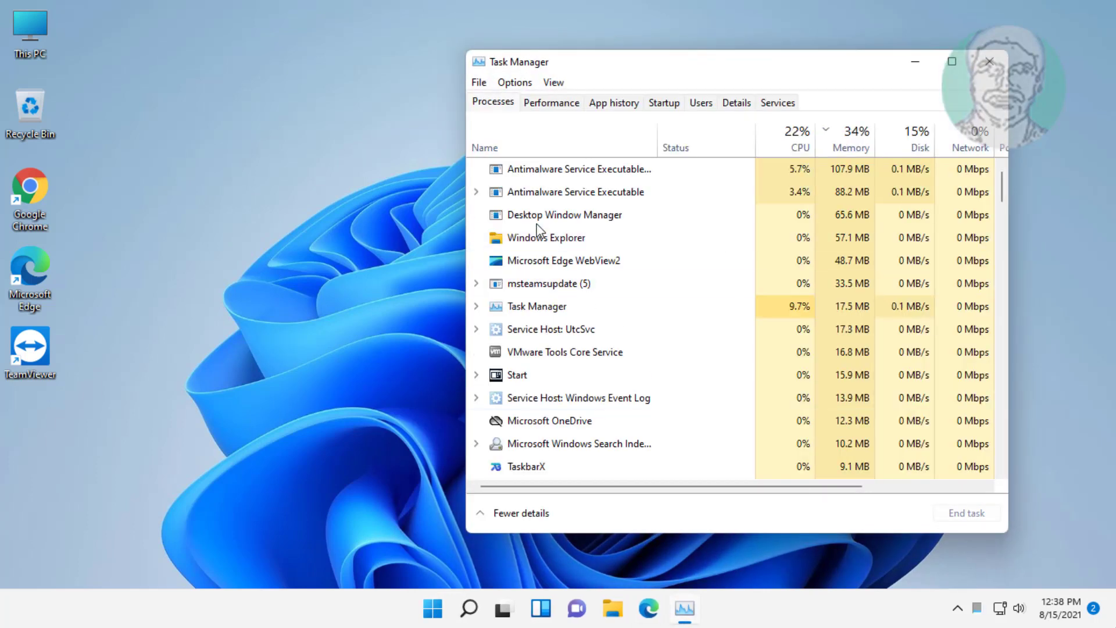
click(552, 244)
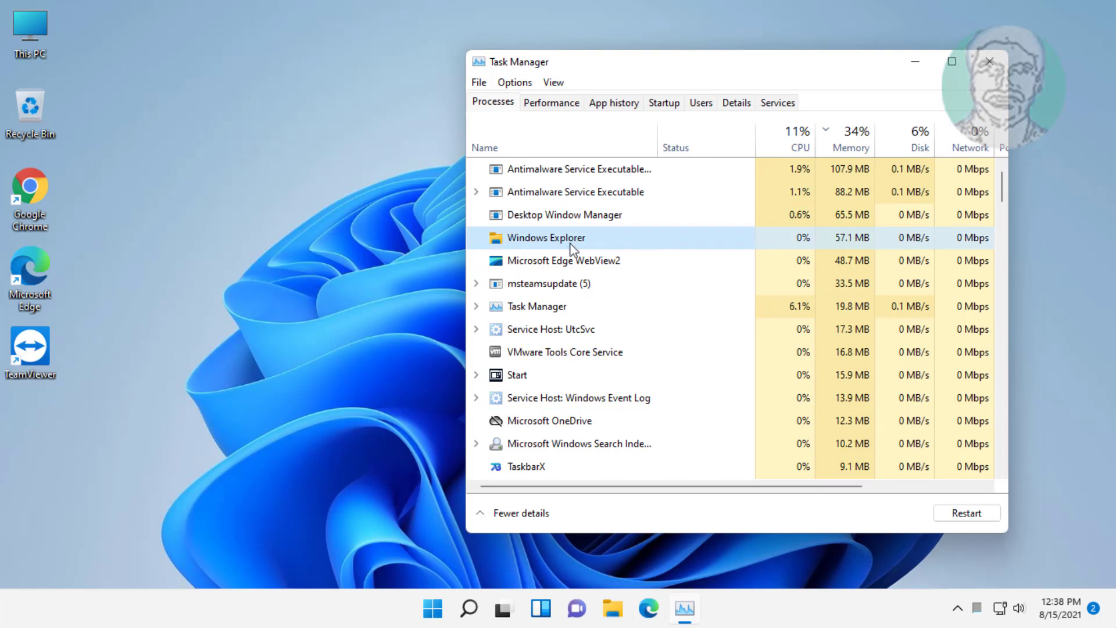
click(987, 518)
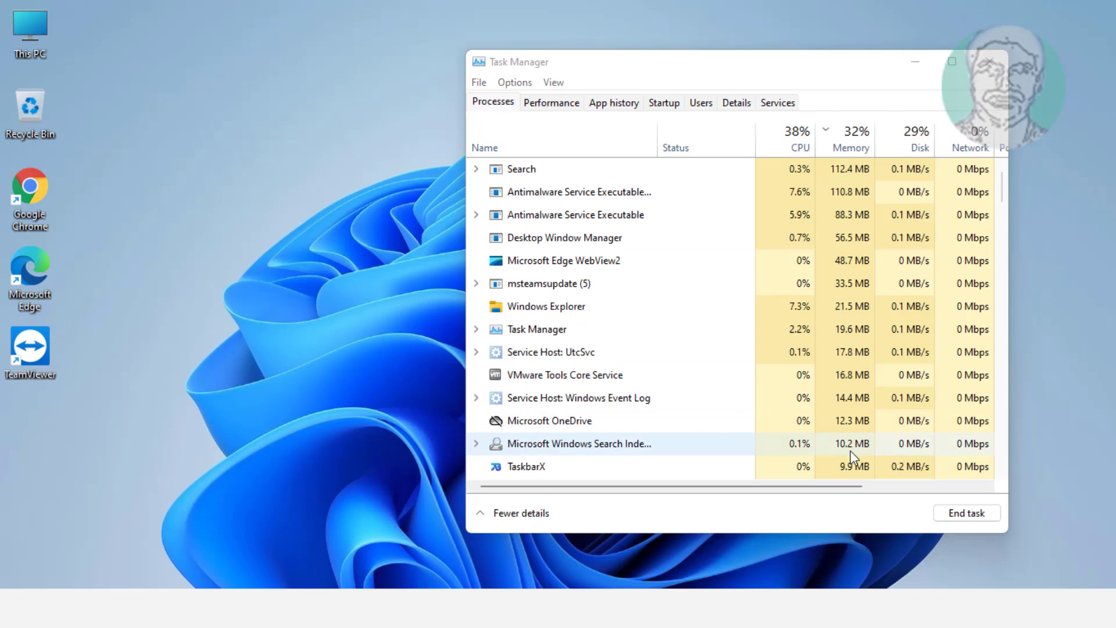
click(989, 63)
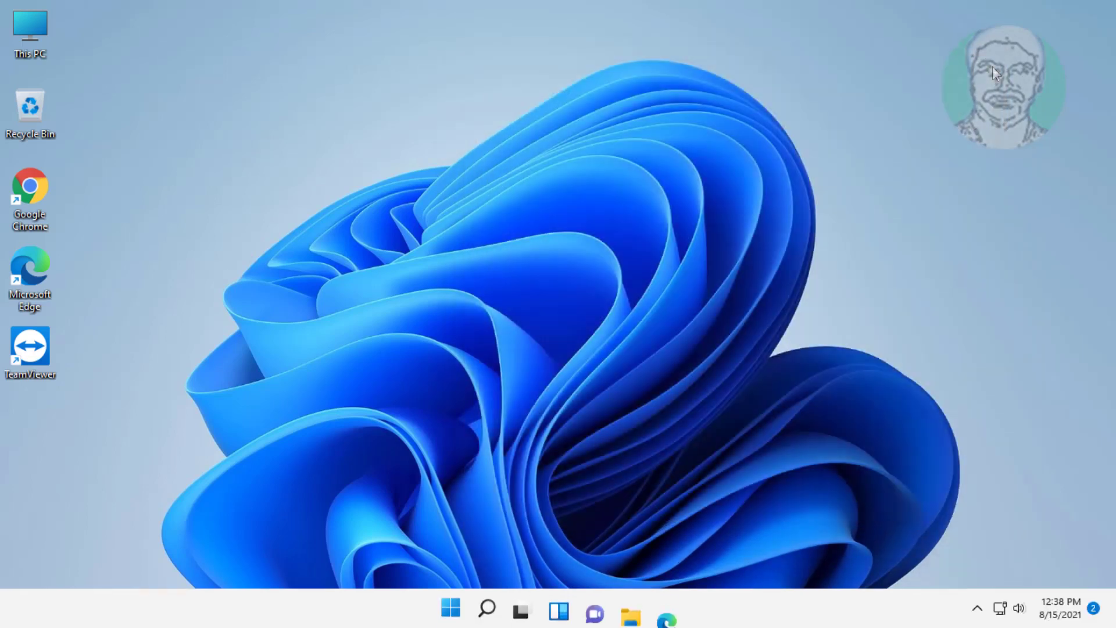